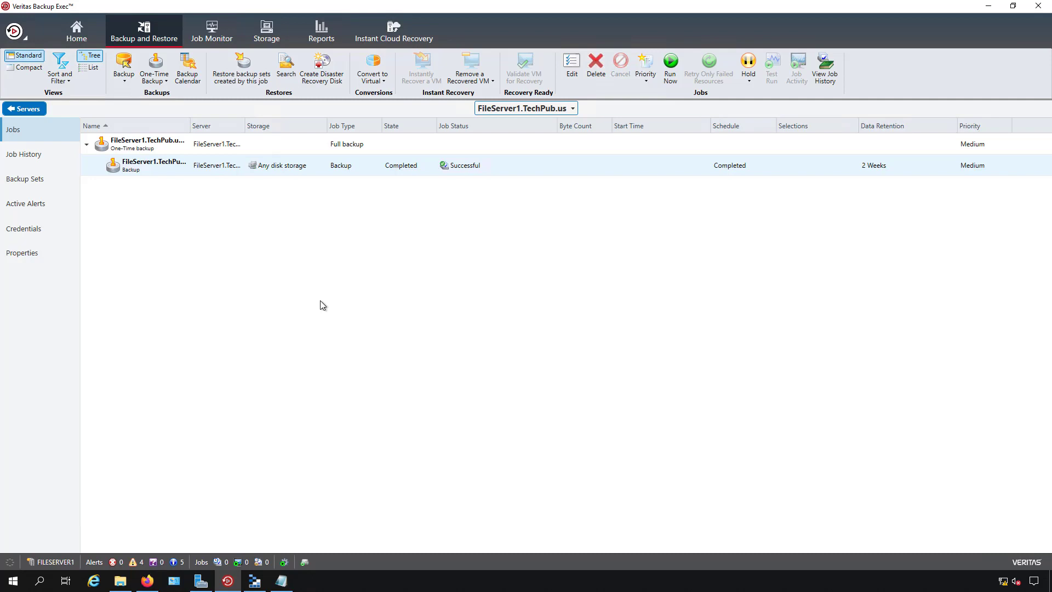
Review the completed backup in Job Monitor and disk storage, then return to FileServer1.TechPub.us jobs
left_click(212, 32)
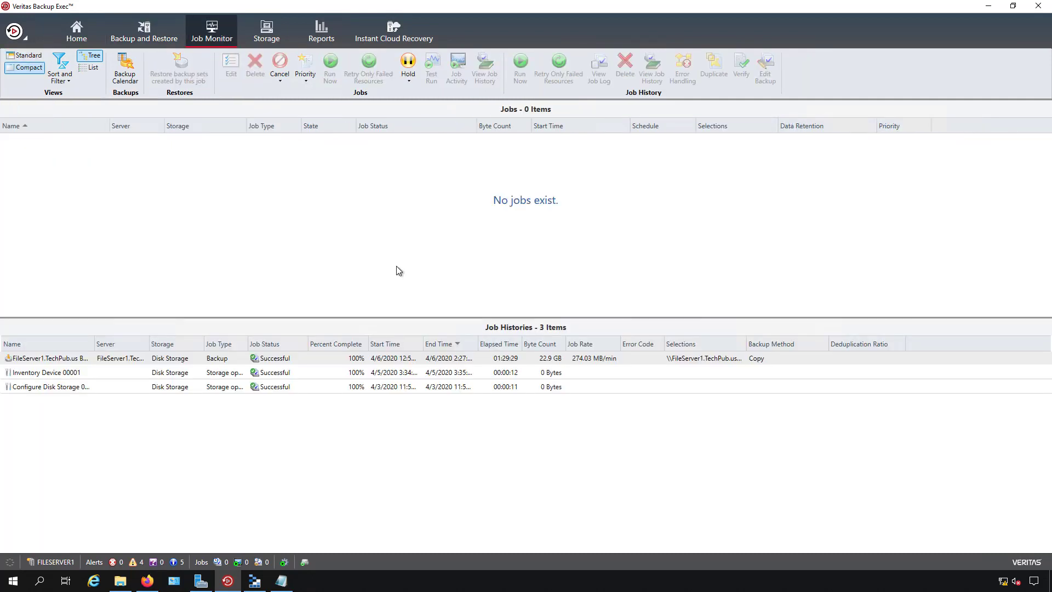
left_click(320, 360)
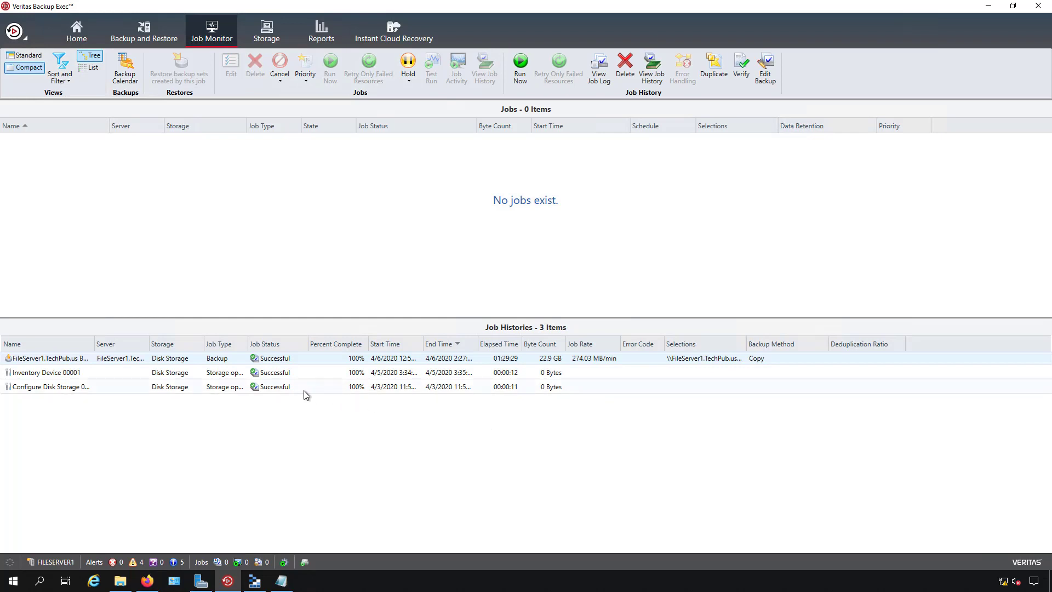
left_click(267, 36)
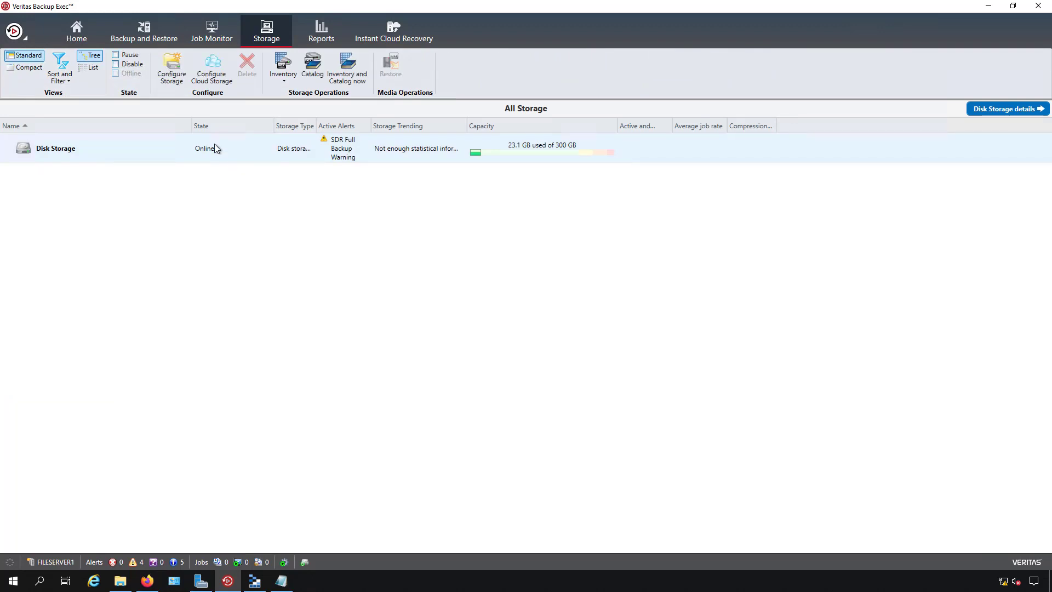
left_click(218, 31)
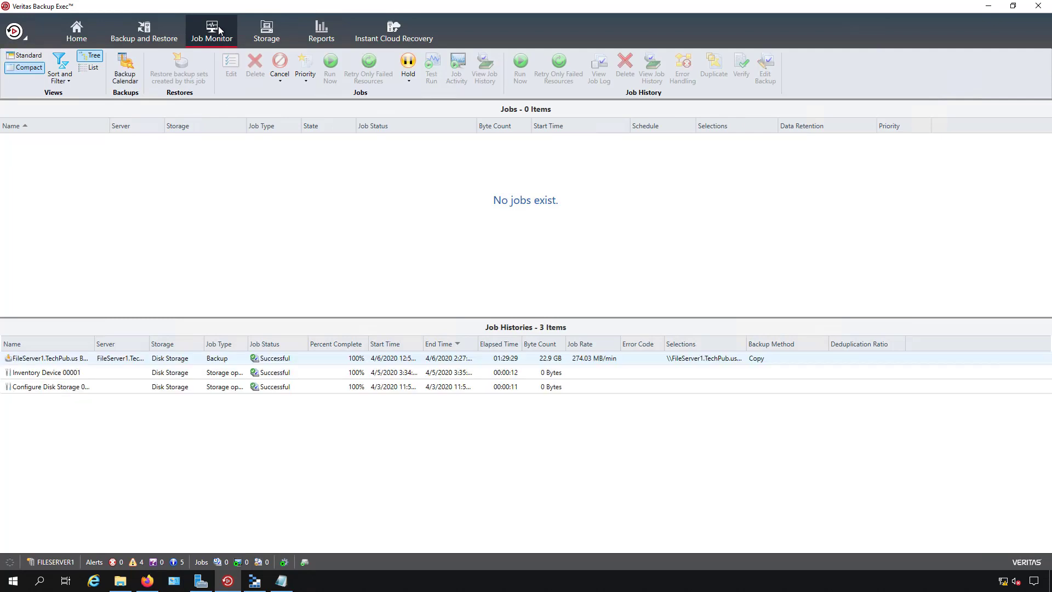
left_click(144, 33)
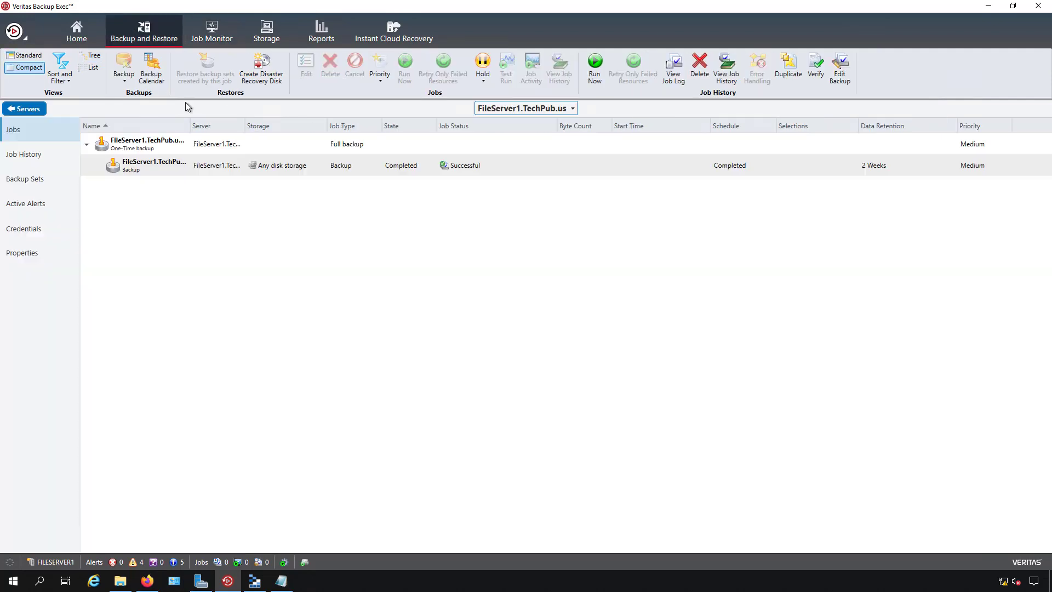
Restore the backup job's sets, choosing Files, folders, or volumes as the data type
right_click(322, 167)
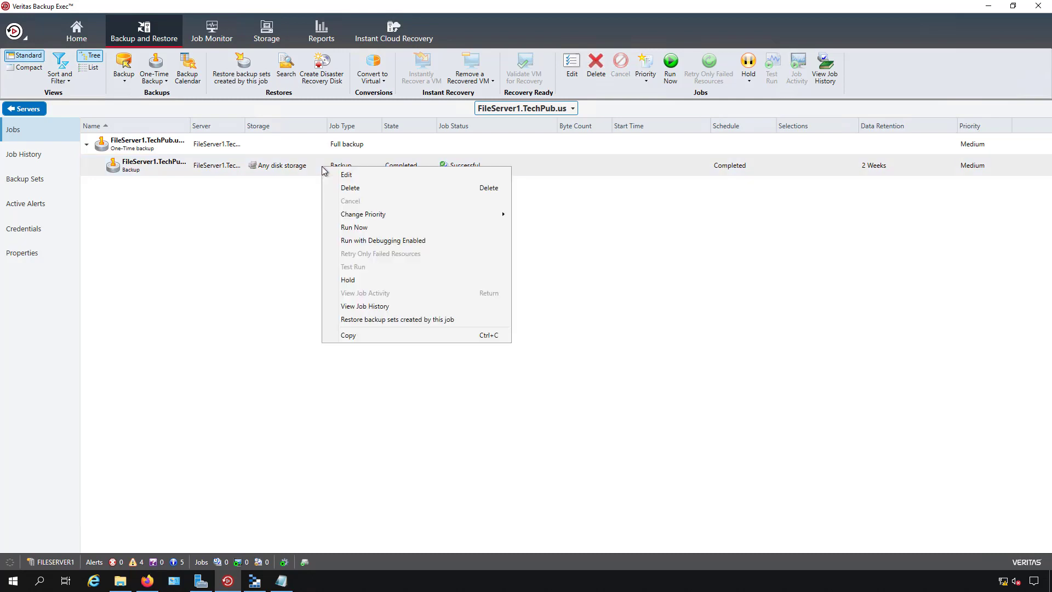
left_click(351, 320)
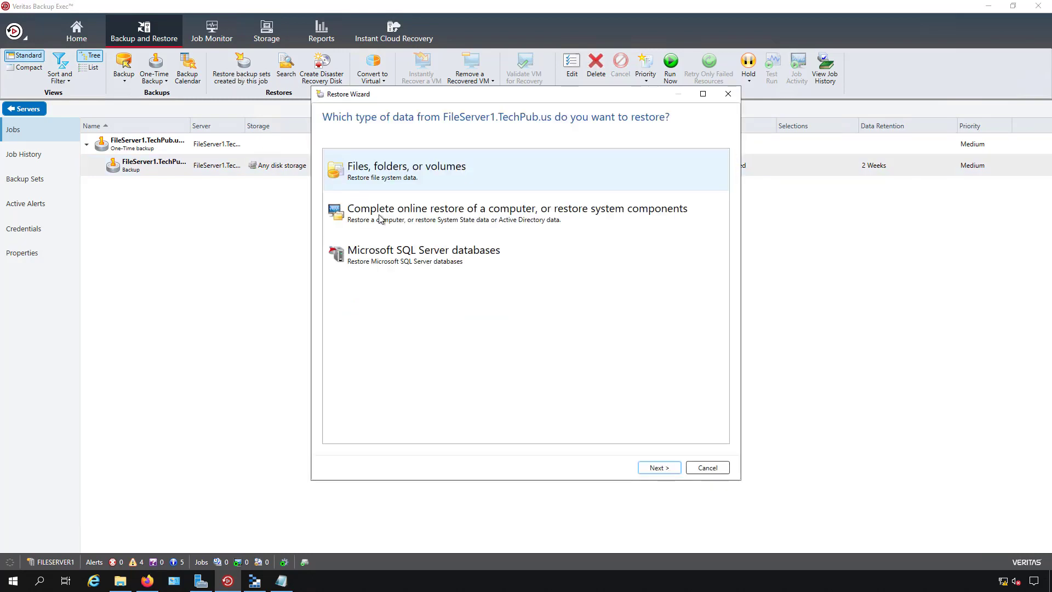
left_click(473, 268)
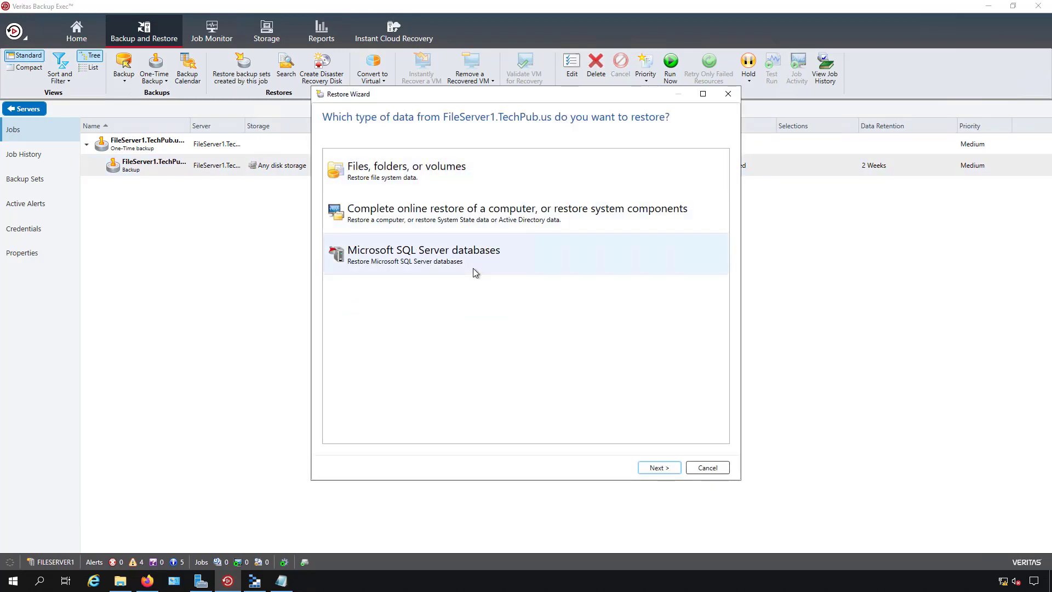
left_click(490, 220)
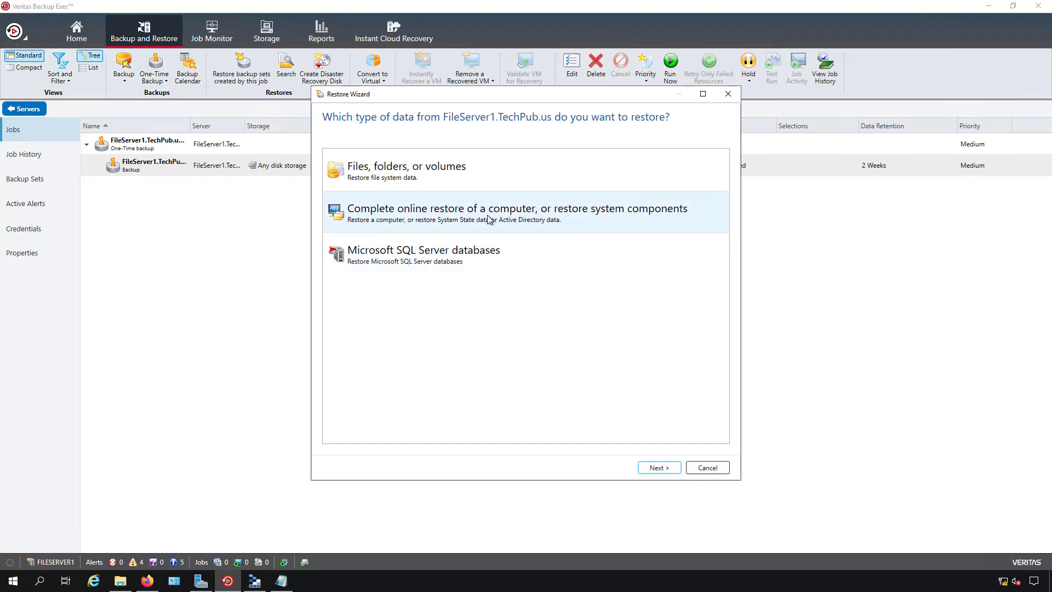
left_click(486, 179)
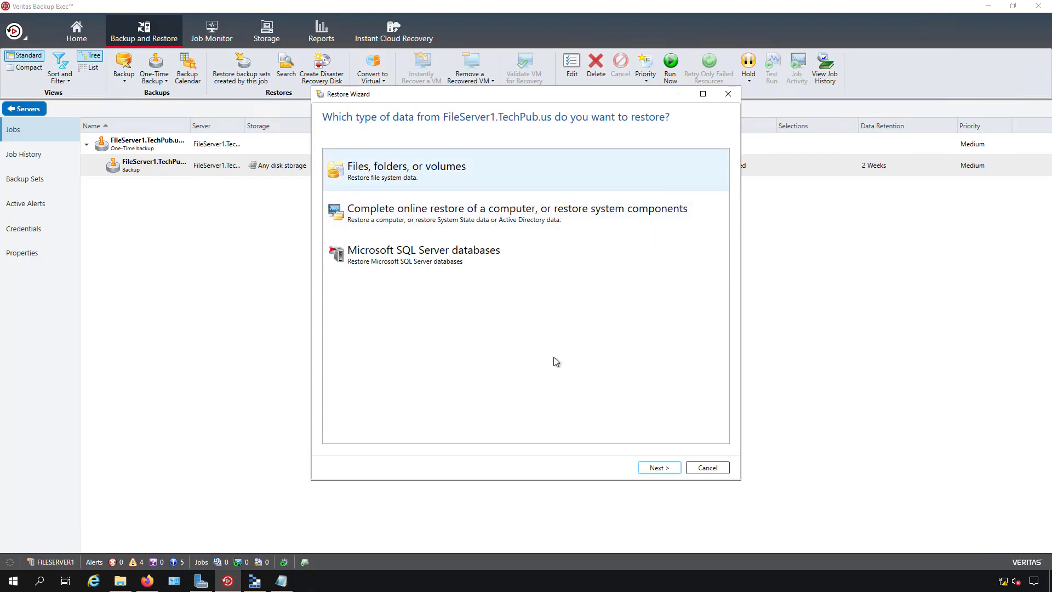
Try the Search option, then choose File and folder backups to a point-in-time instead
left_click(661, 469)
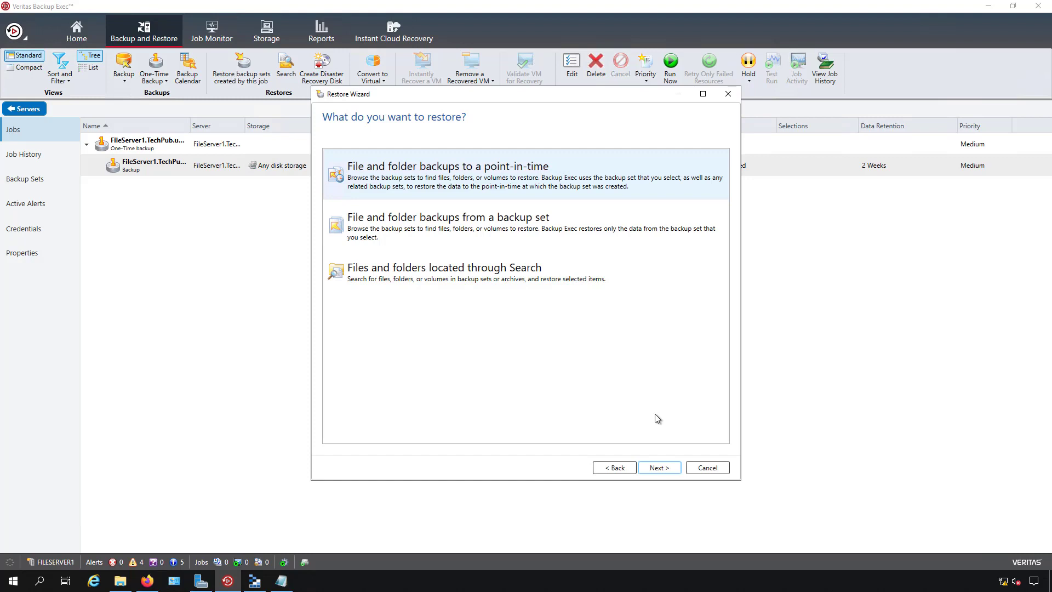
left_click(561, 271)
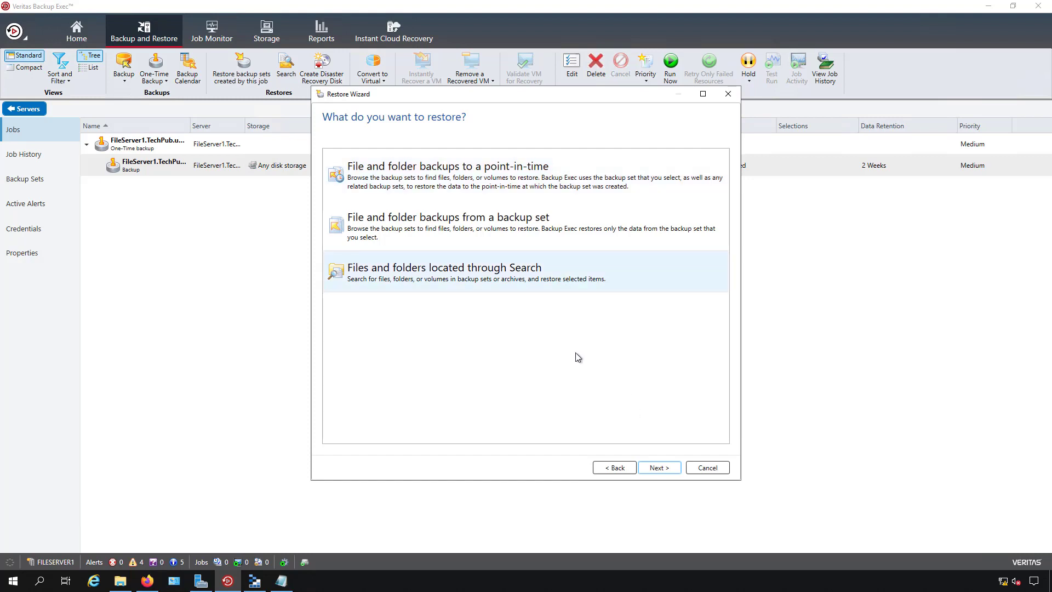
left_click(659, 468)
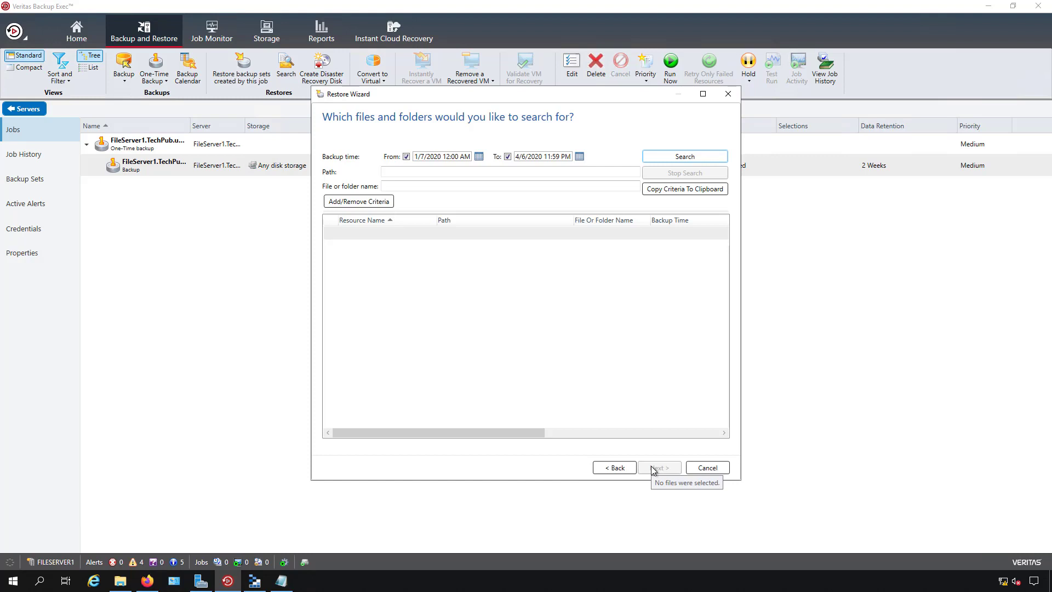
left_click(615, 468)
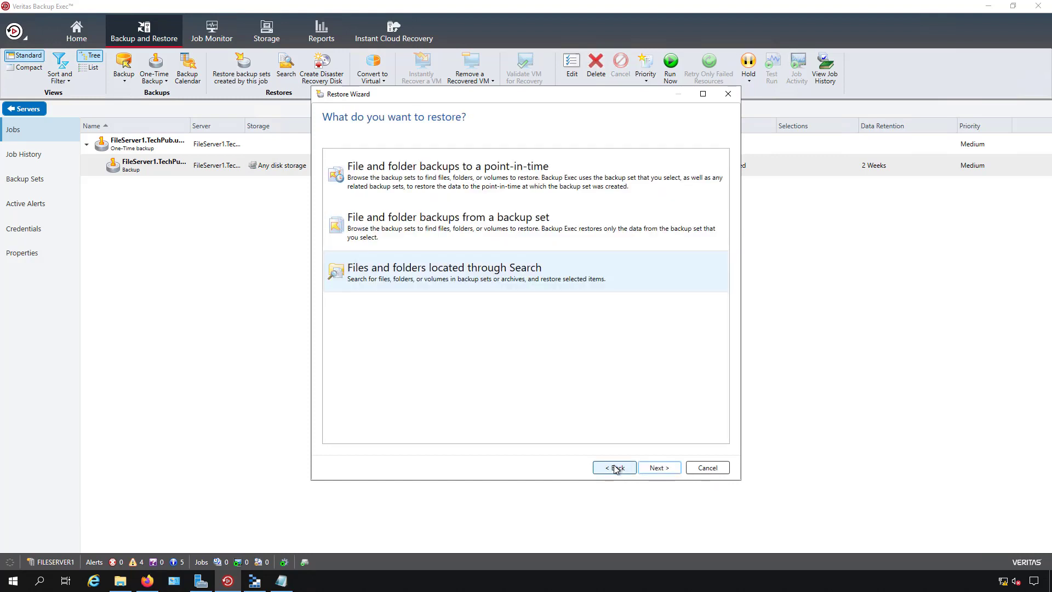
left_click(495, 179)
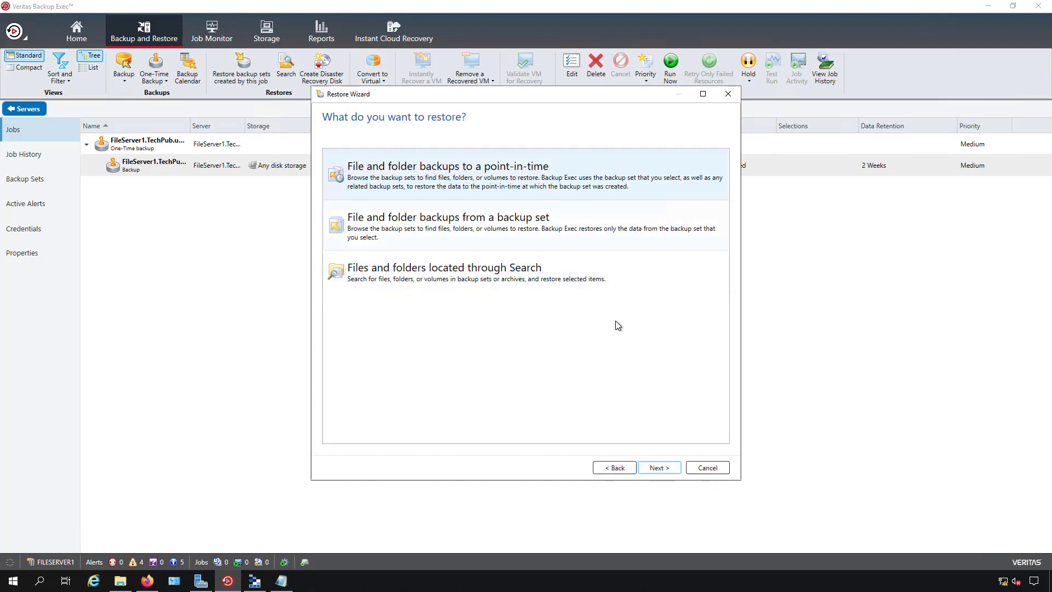
Tick inetpub\Test1 in the 4/6/2020 snapshot of C:, then view C:\inetpub in File Explorer
left_click(658, 469)
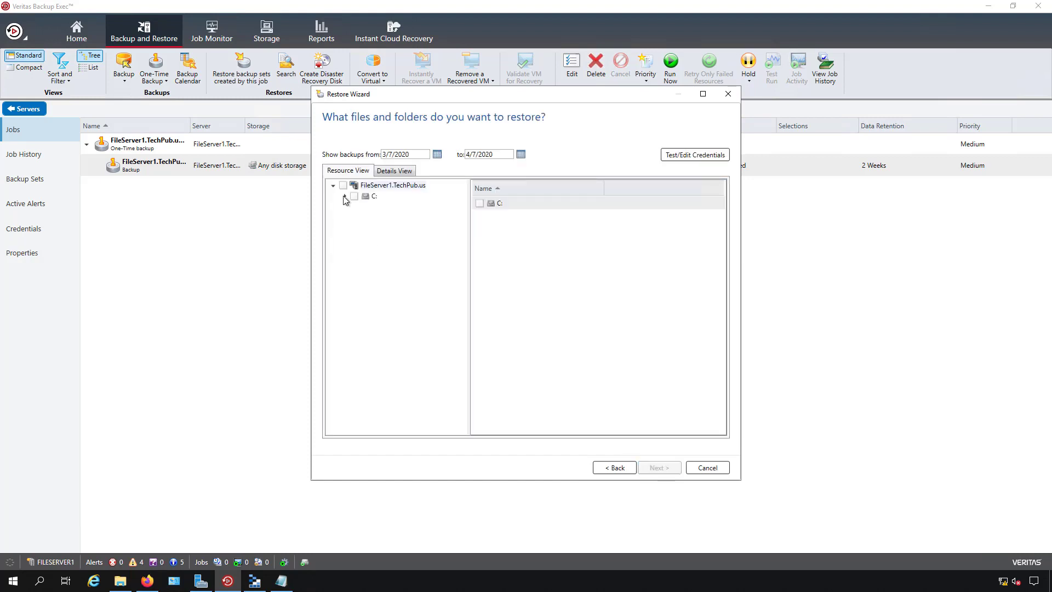
left_click(344, 196)
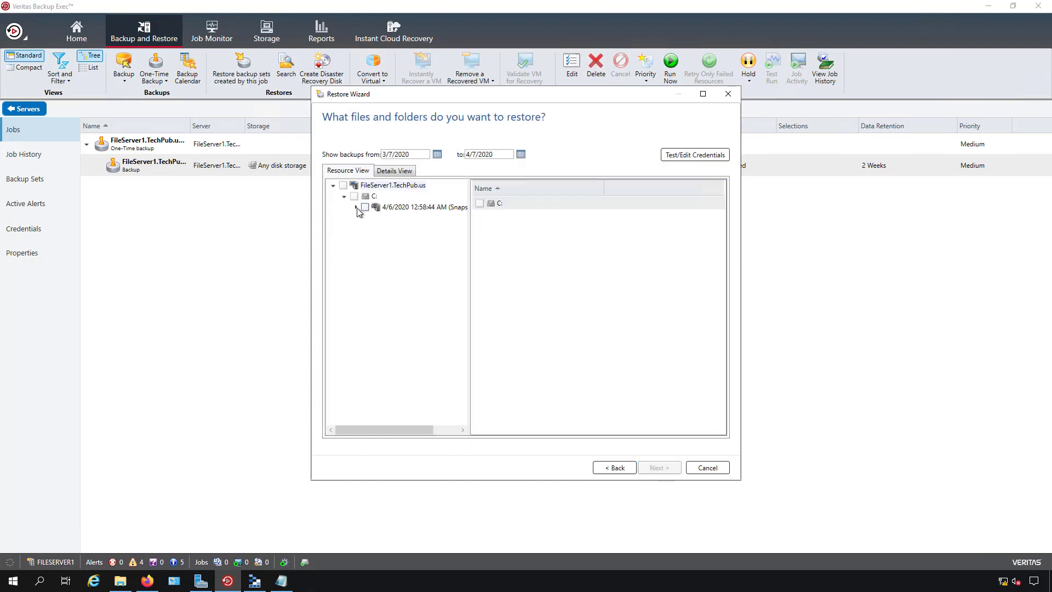
left_click(355, 207)
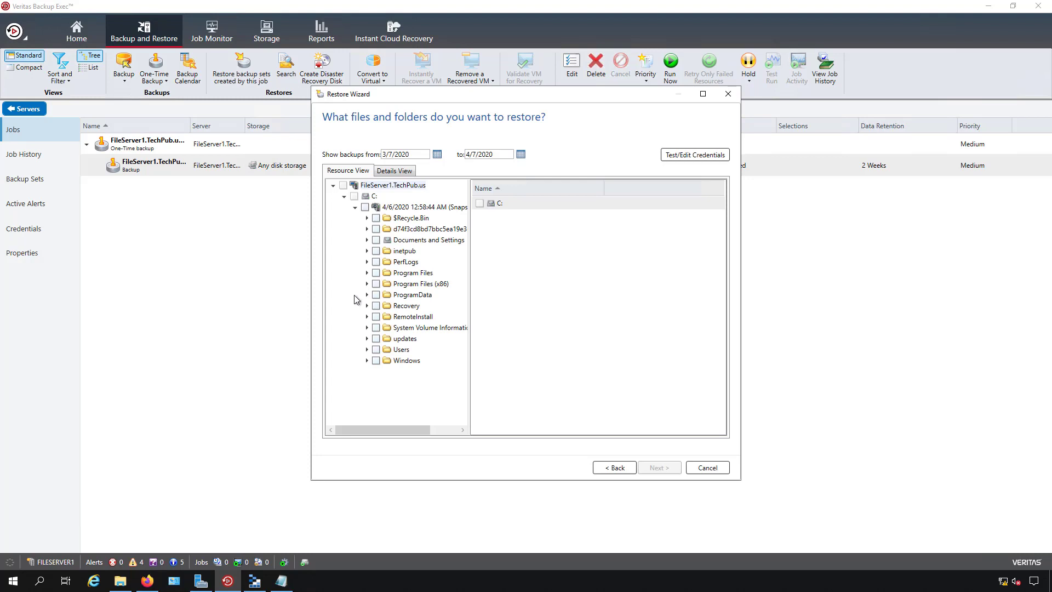
left_click(404, 251)
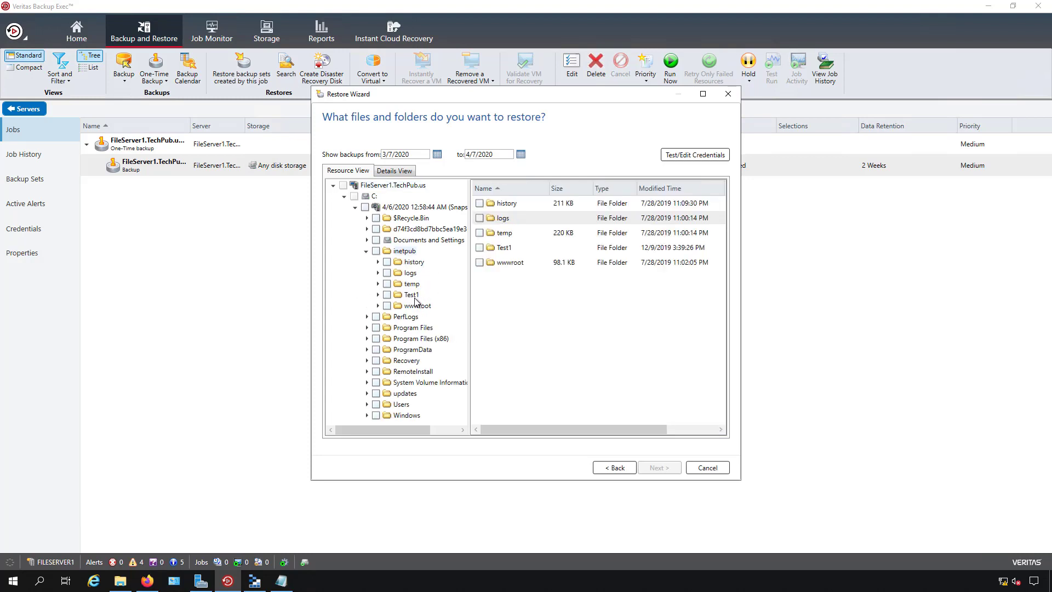
left_click(387, 294)
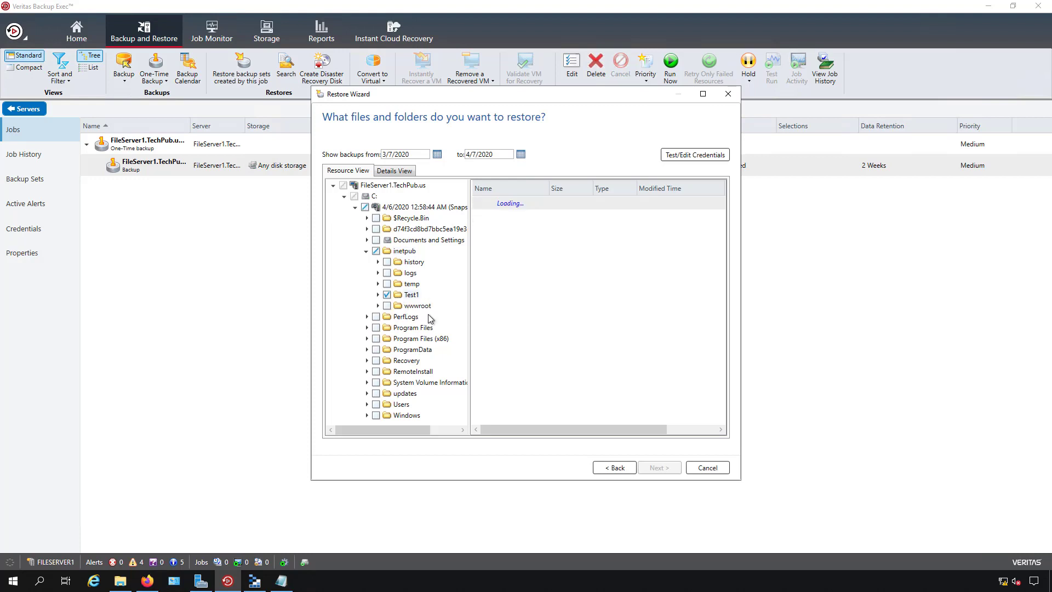
left_click(119, 582)
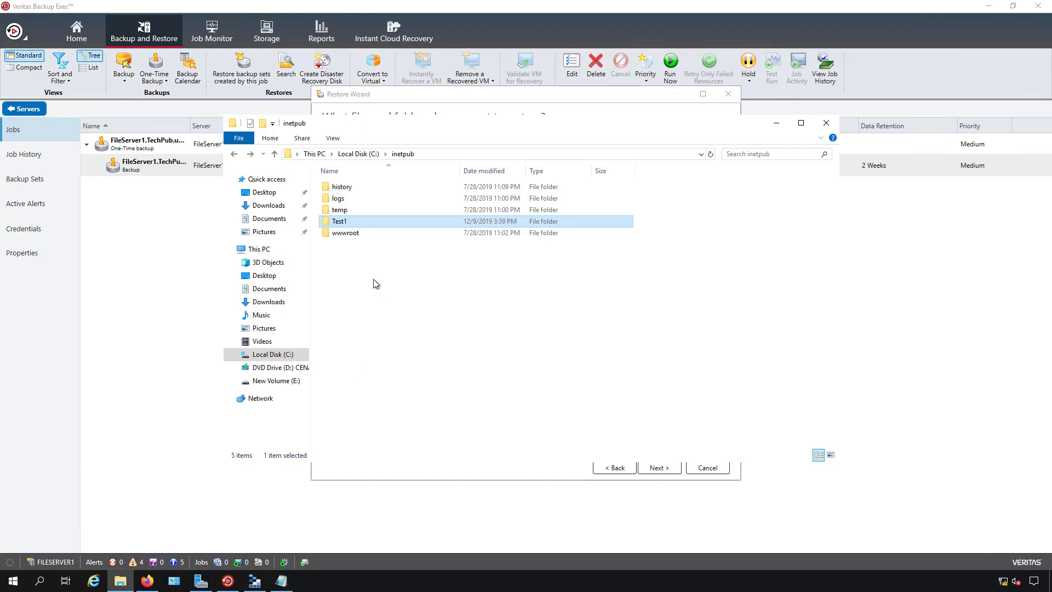
Delete the Test1 folder from C:\inetpub and return to the Restore Wizard
right_click(373, 222)
left_click(405, 378)
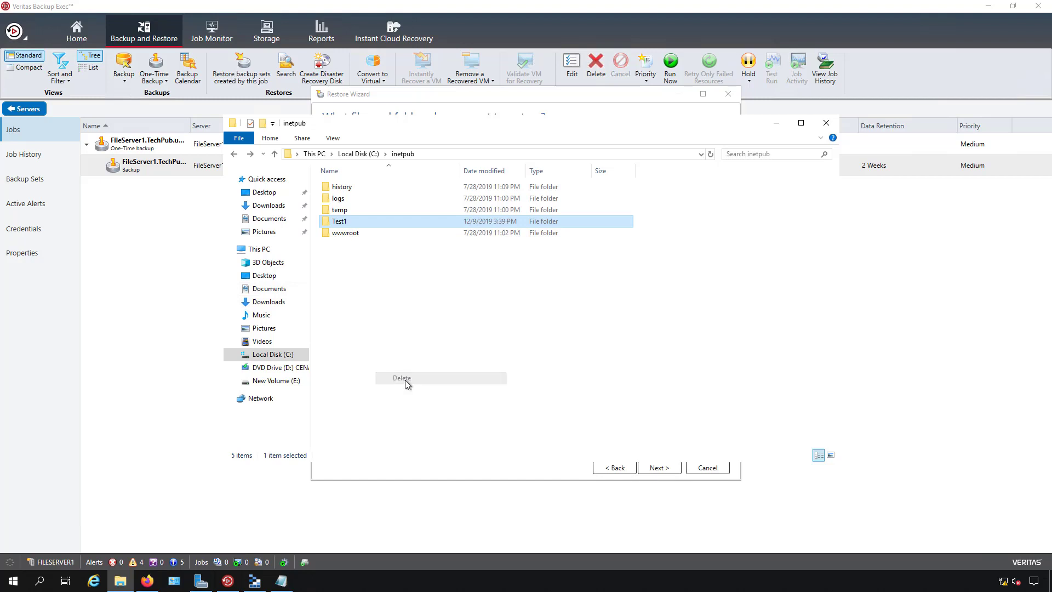
key("alt+Tab")
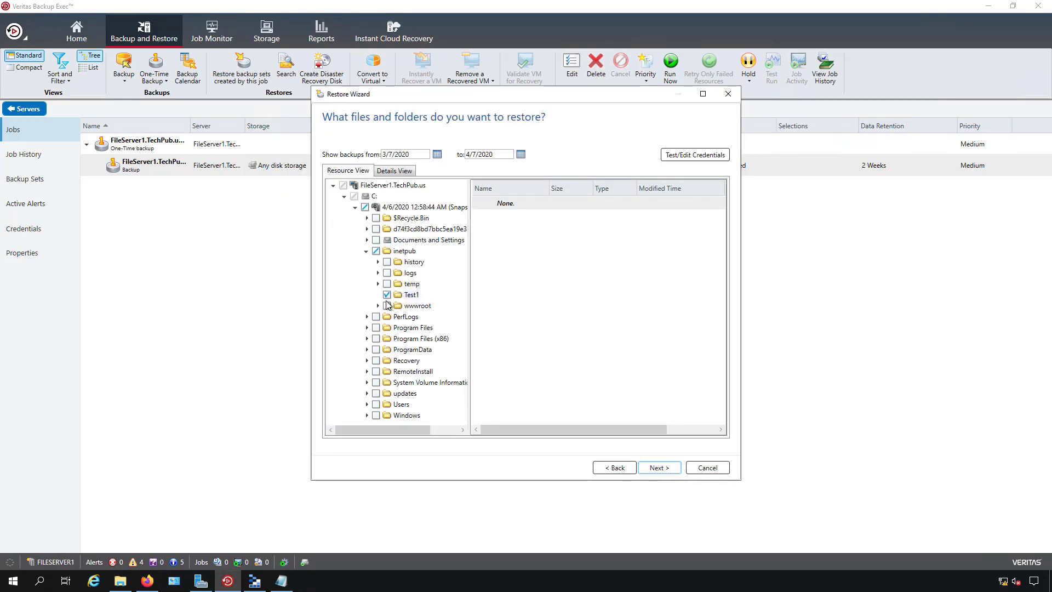
Restore Test1 to its original location, keeping the default file integrity and security options
left_click(658, 468)
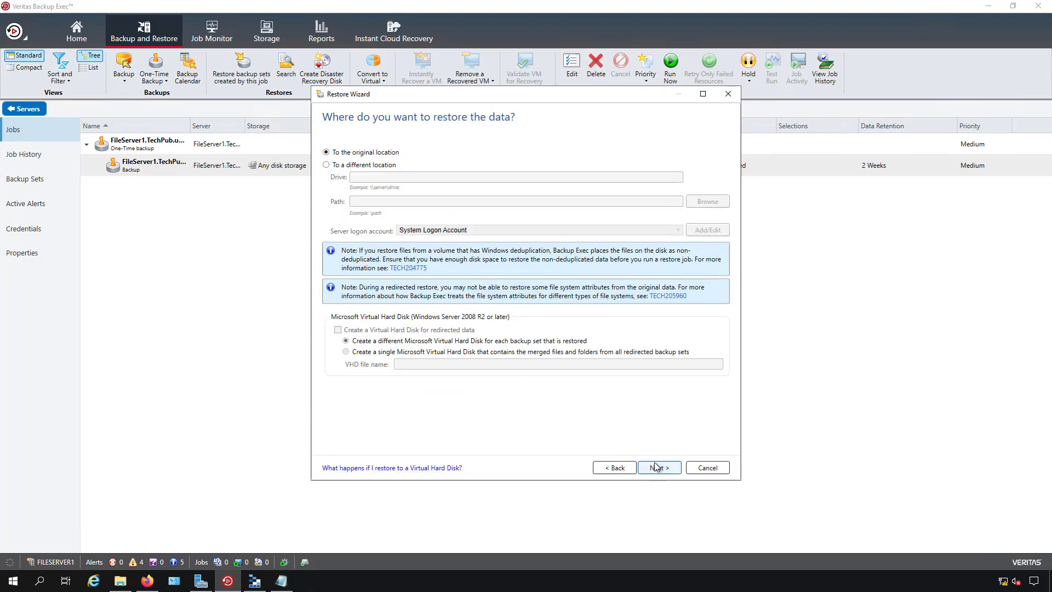
left_click(387, 167)
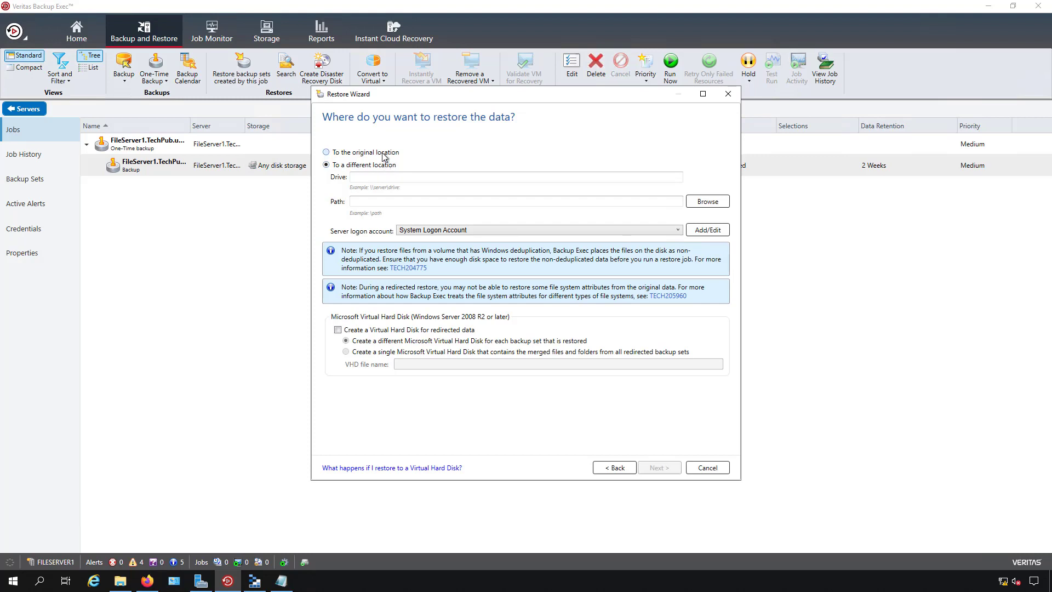
left_click(383, 154)
left_click(660, 469)
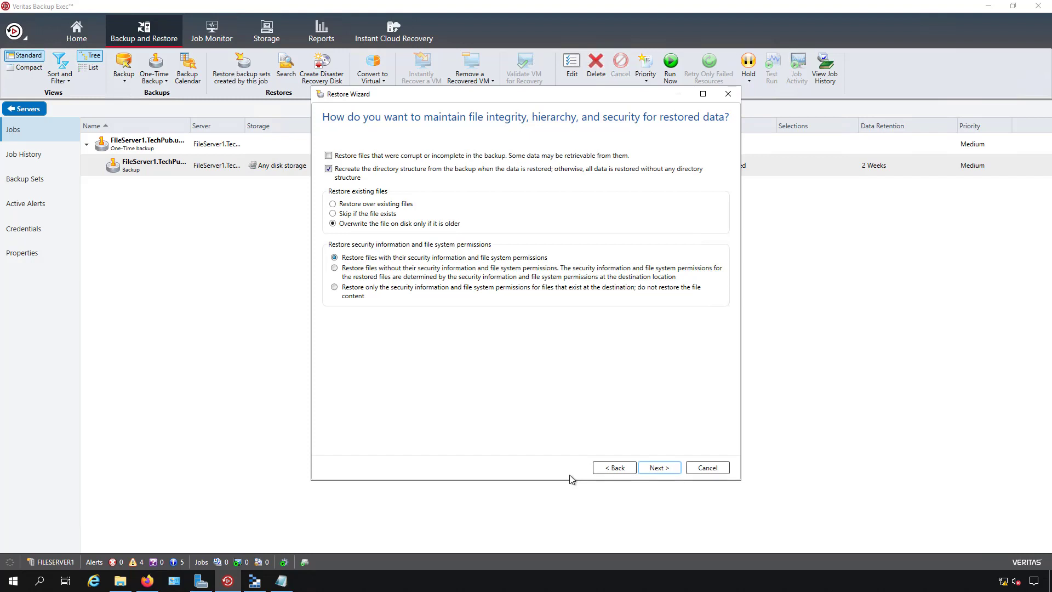
Accept defaults on the OS features, additional tasks and schedule pages to reach the Restore Summary
left_click(655, 469)
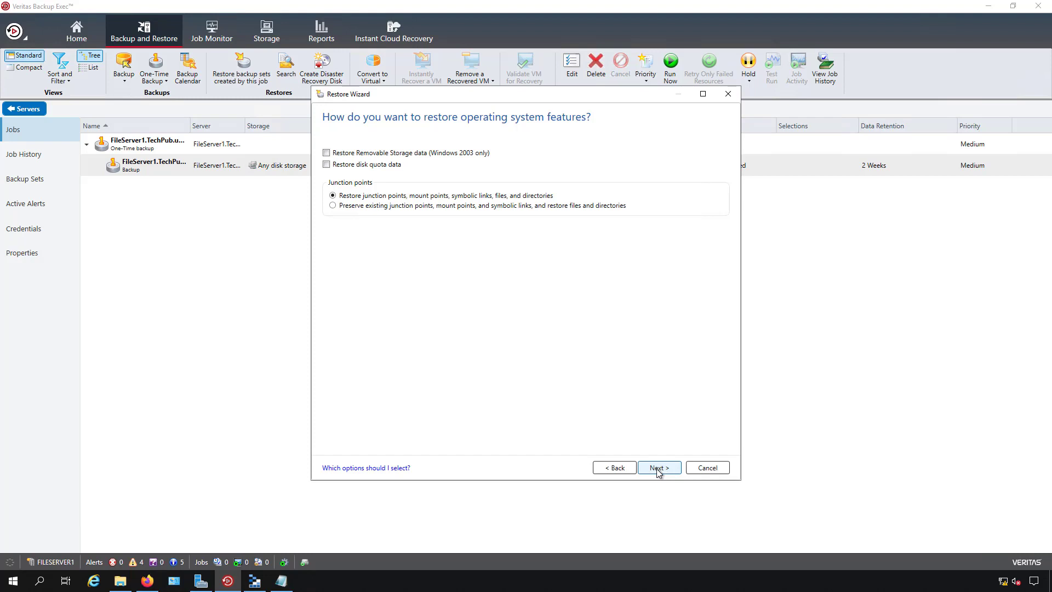
left_click(658, 470)
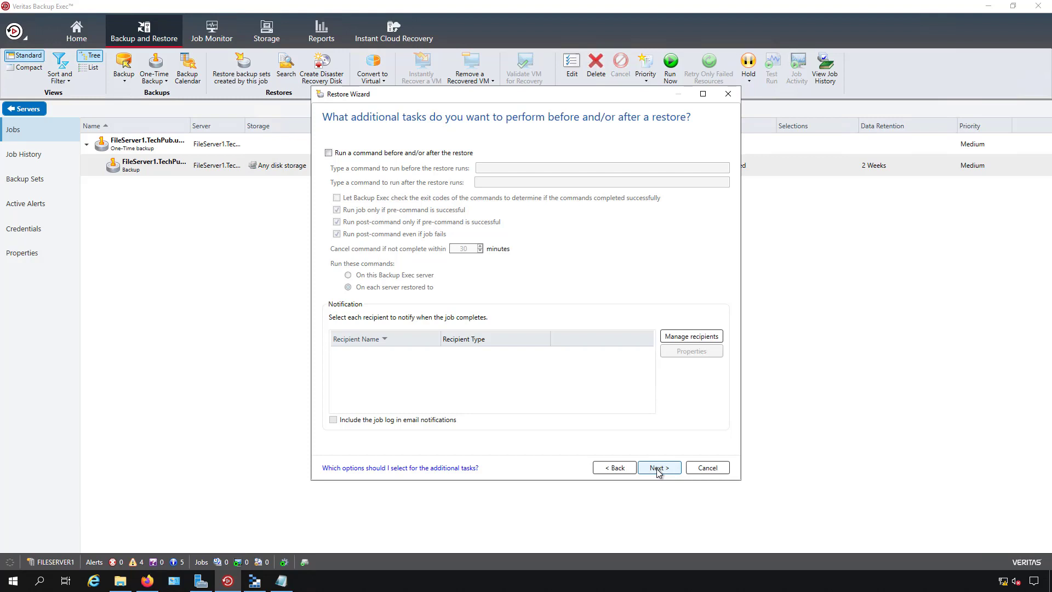
left_click(659, 467)
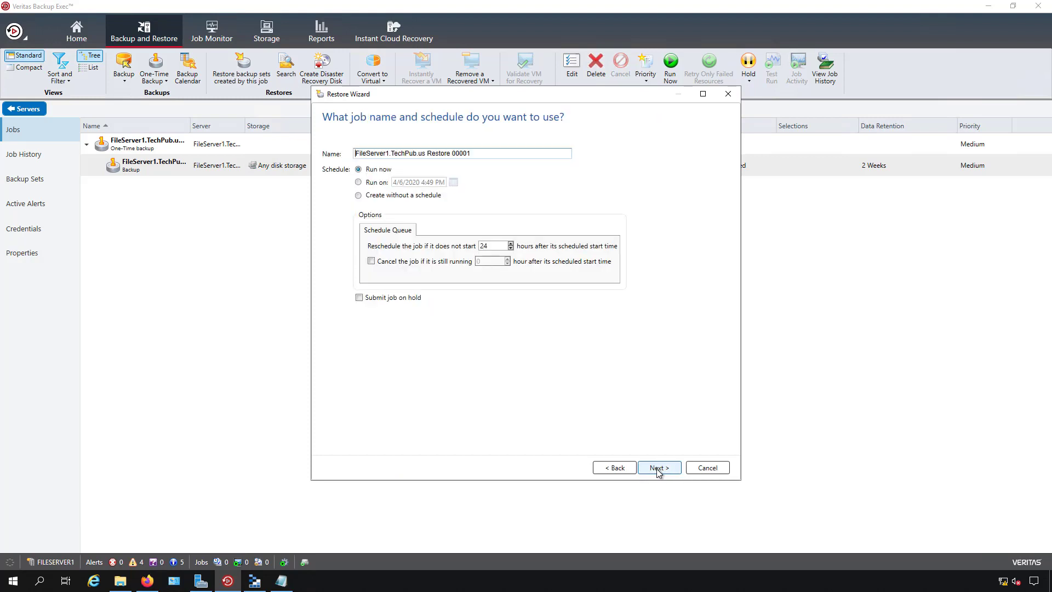
left_click(658, 469)
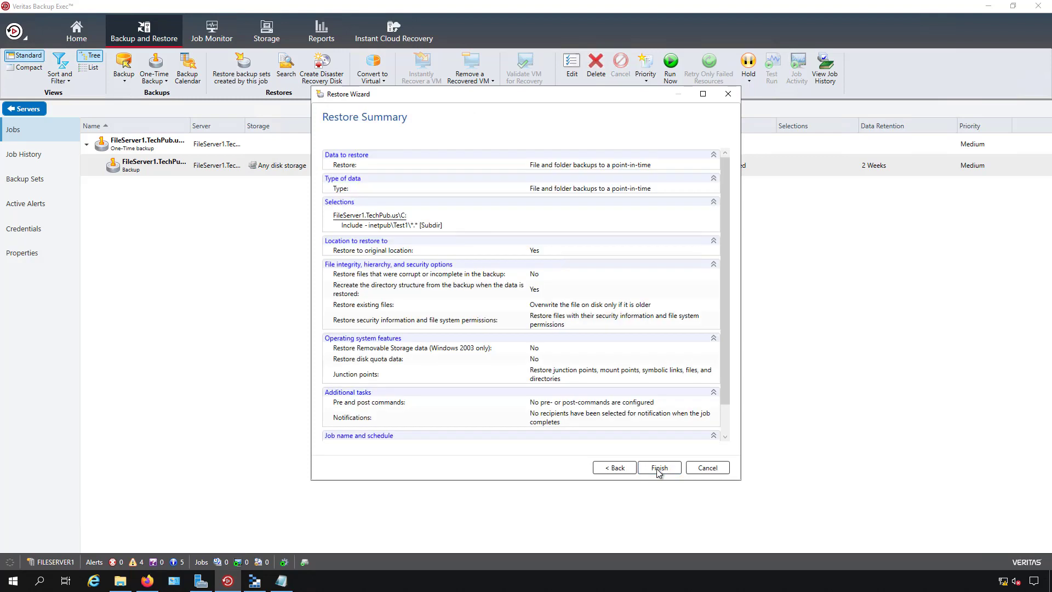
Finish the wizard so the restore job runs and completes Successfully
left_click(658, 467)
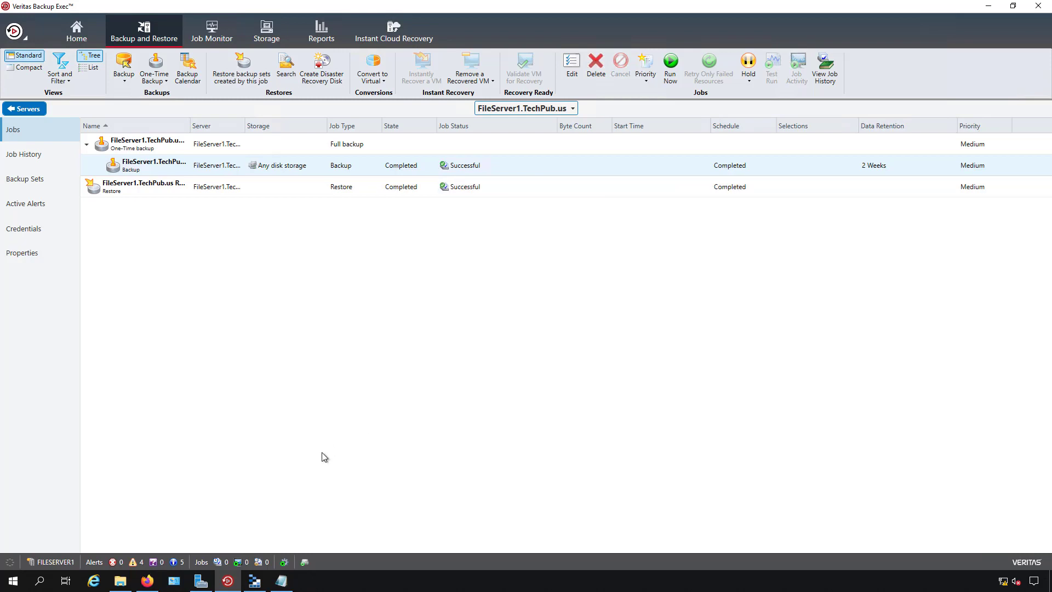
Confirm Test1 is back in C:\inetpub, then minimize File Explorer
left_click(118, 585)
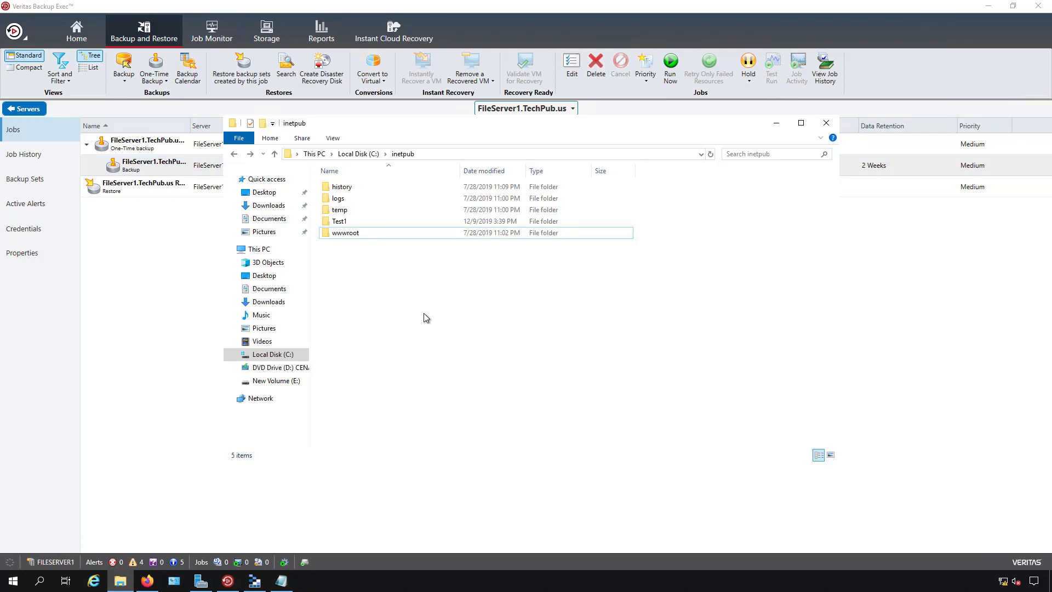
left_click(776, 125)
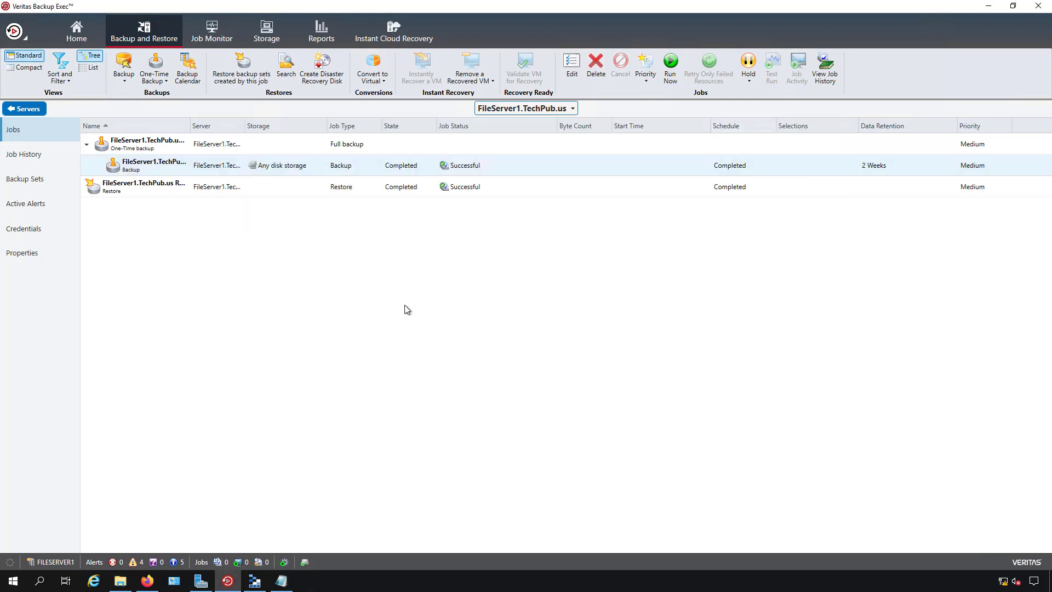